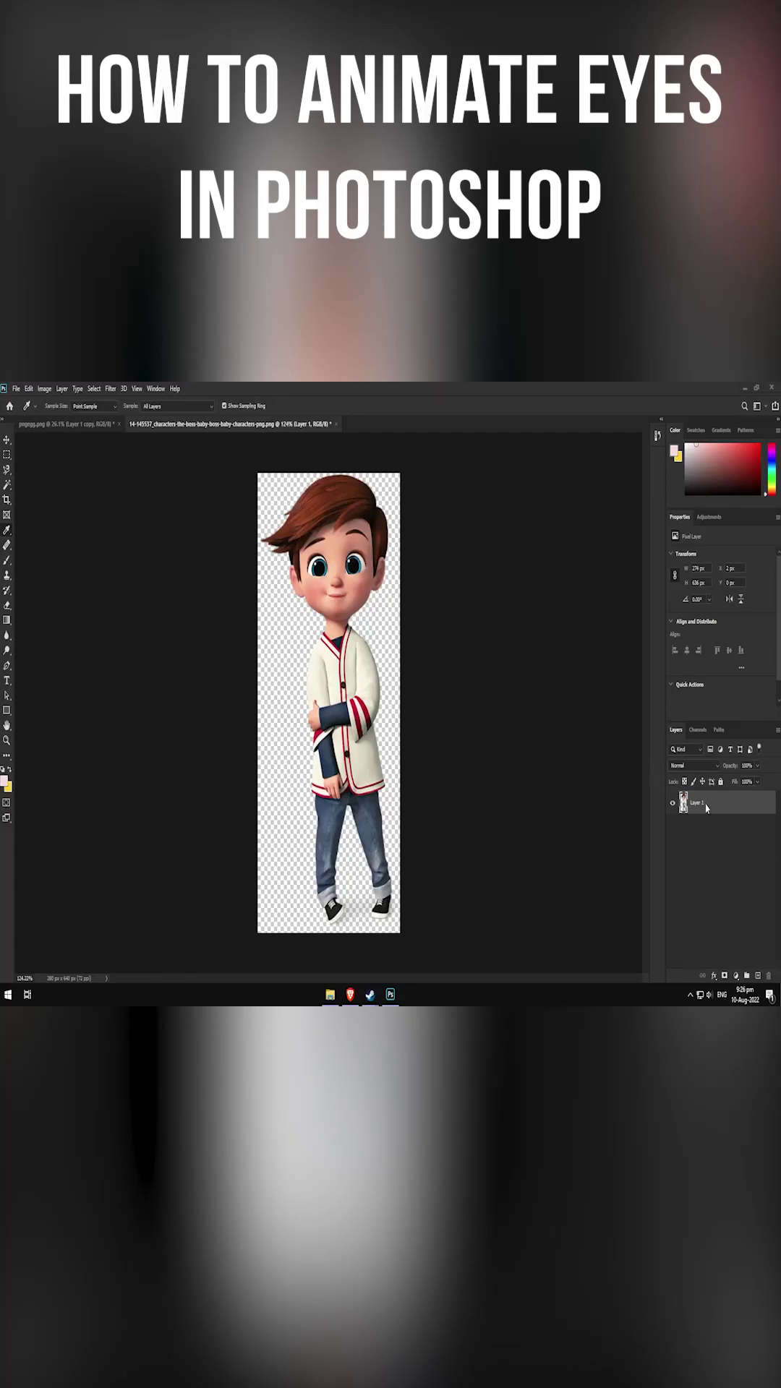
# - Duplicate the boy's Layer 1 and go to the Filter menu for Liquify
pyautogui.hotkey('ctrl', 'j')
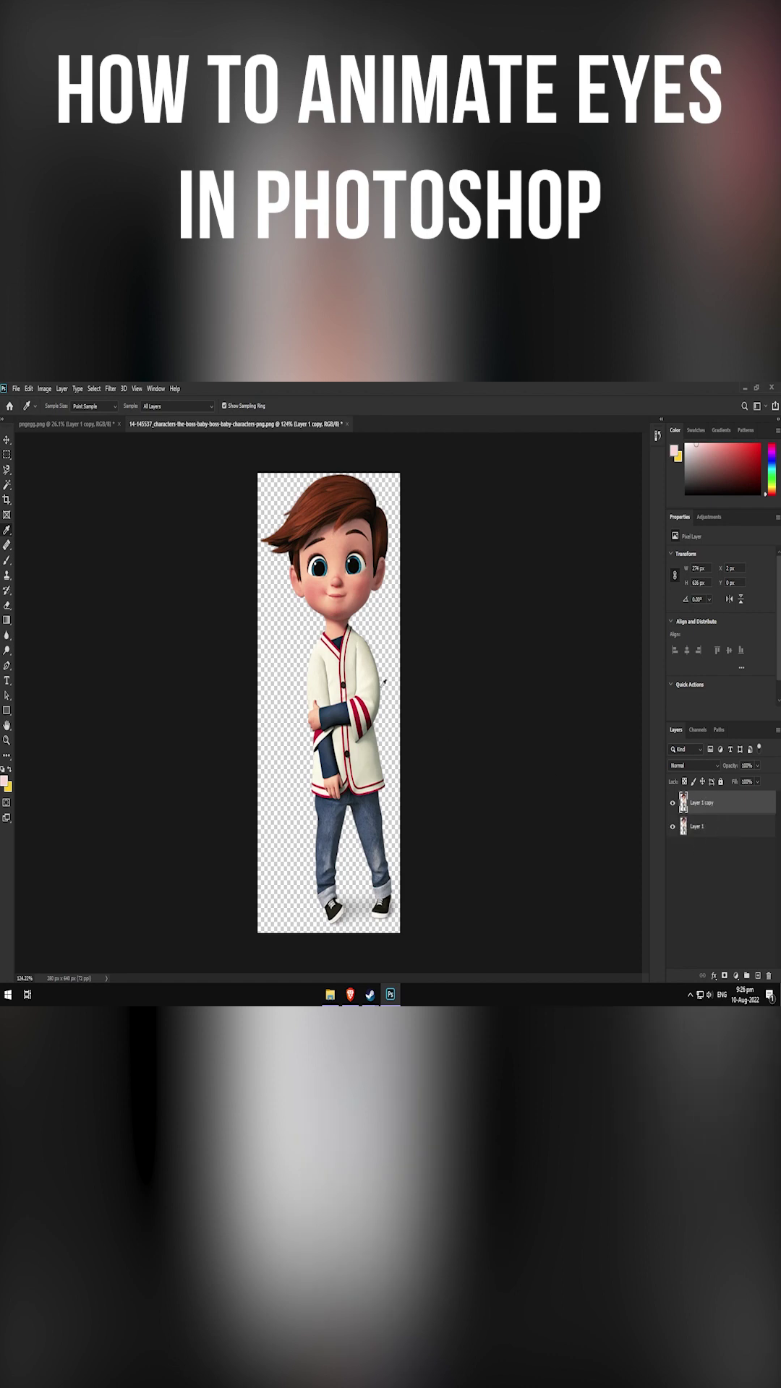
pyautogui.click(111, 390)
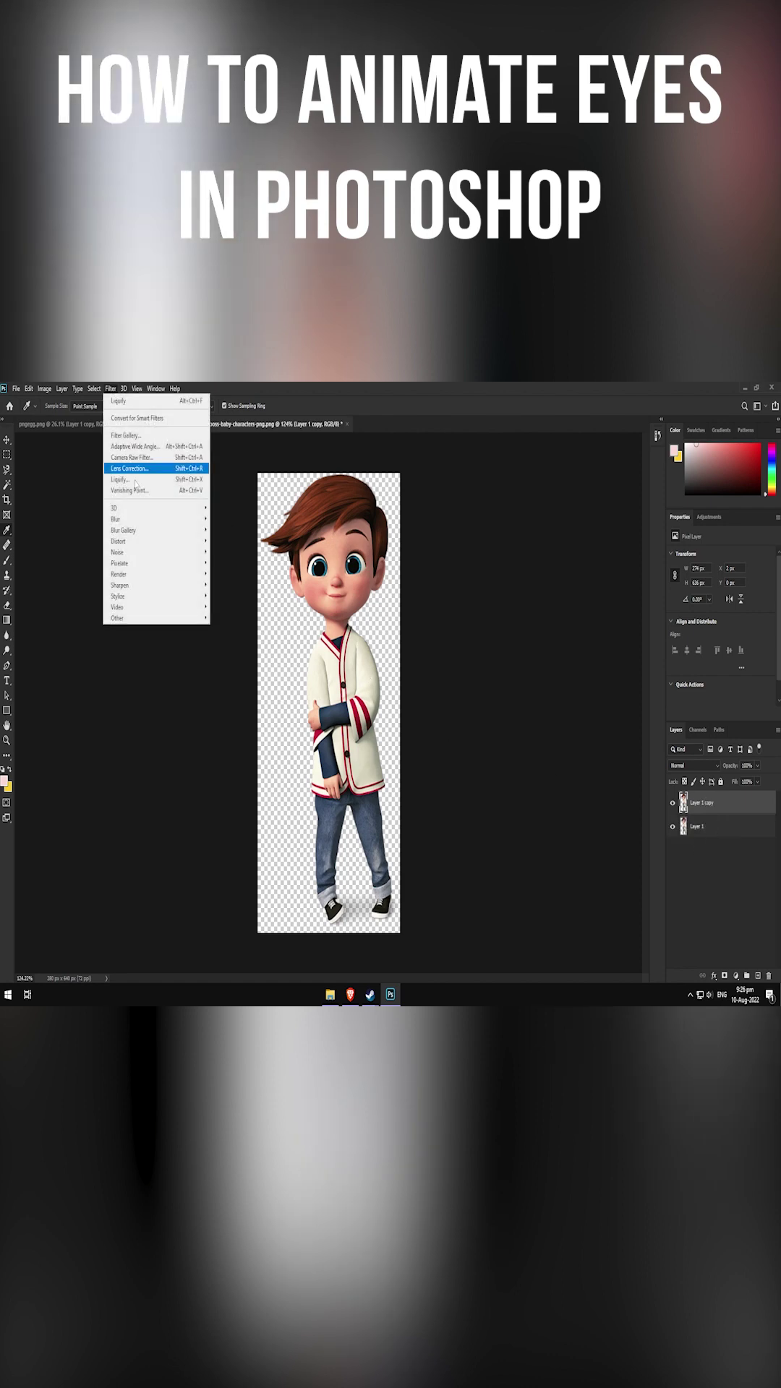
# - In Liquify, warp the boy's upper eyelids down to half-closed, then repeat on the next layer copy
pyautogui.click(135, 479)
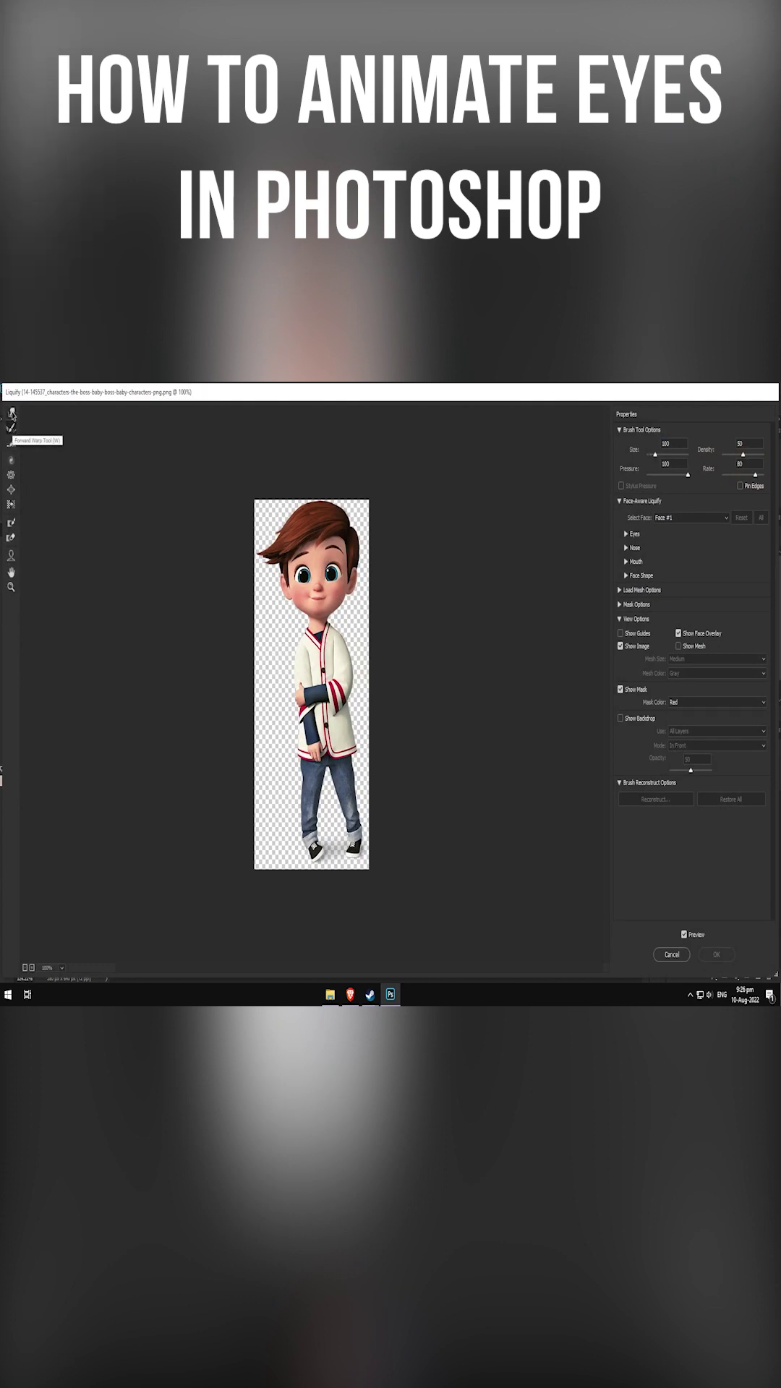
pyautogui.press('alt')
pyautogui.hotkey('ctrl', '+')
pyautogui.hotkey('ctrl', '+')
pyautogui.hotkey('ctrl', '+')
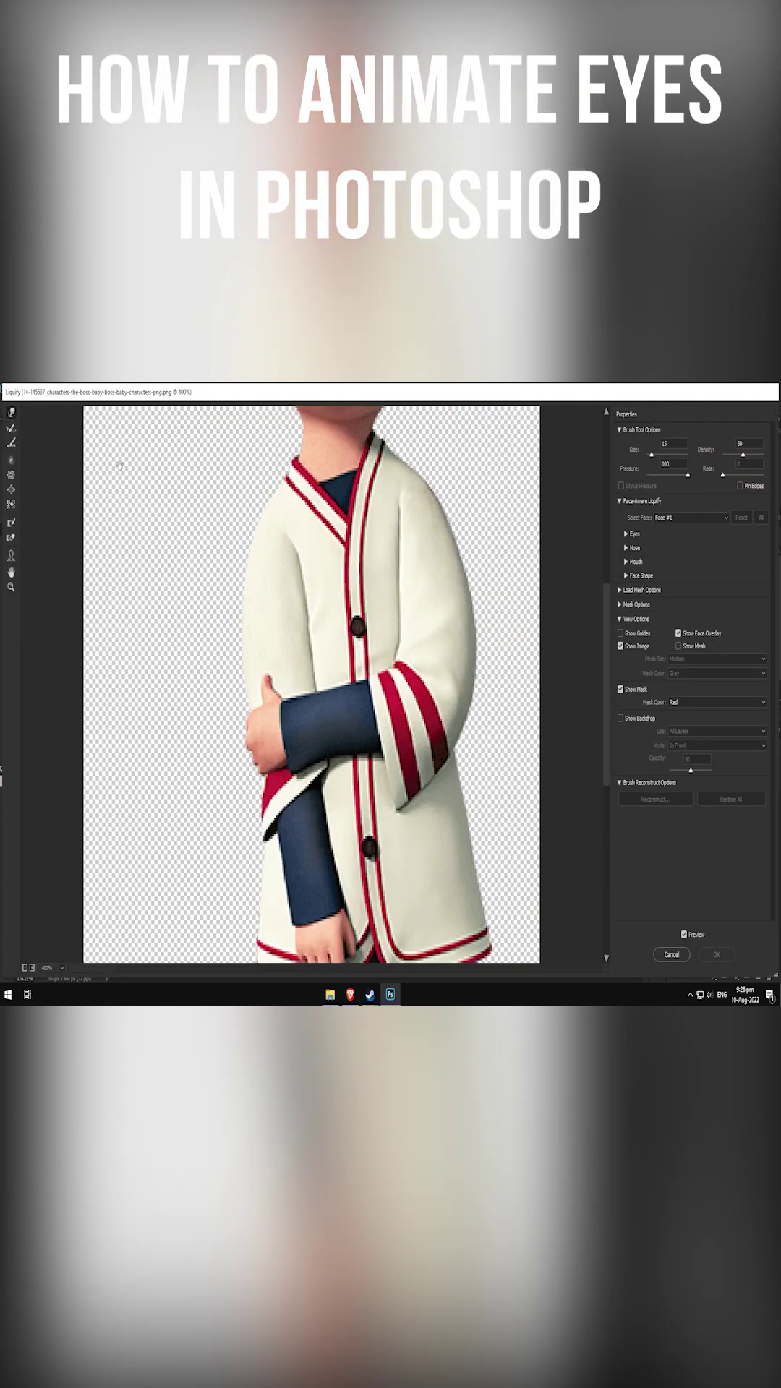
pyautogui.scroll(5, 172, 530)
pyautogui.moveTo(380, 678)
pyautogui.mouseDown()
pyautogui.moveTo(415, 684)
pyautogui.moveTo(389, 631)
pyautogui.mouseUp()
pyautogui.moveTo(289, 614); pyautogui.dragTo(266, 627)
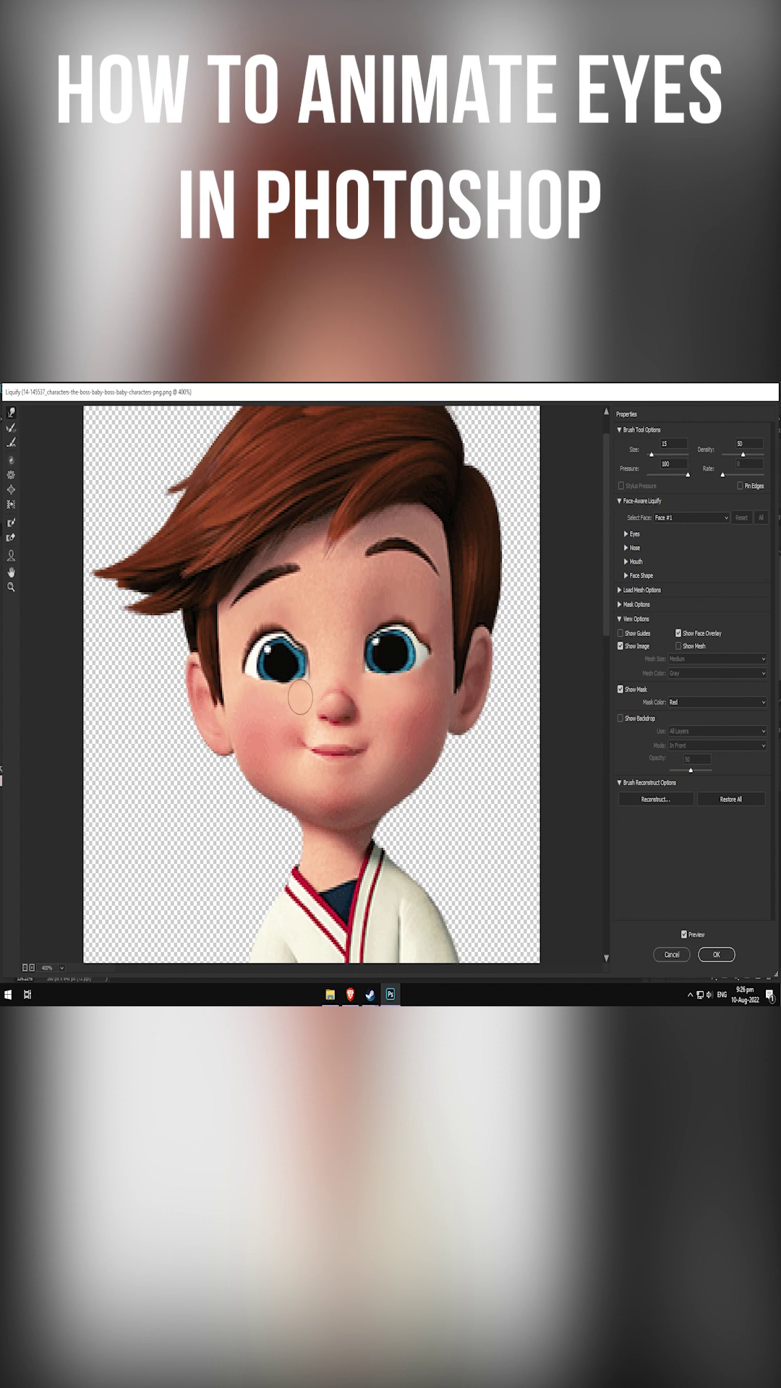
pyautogui.click(716, 955)
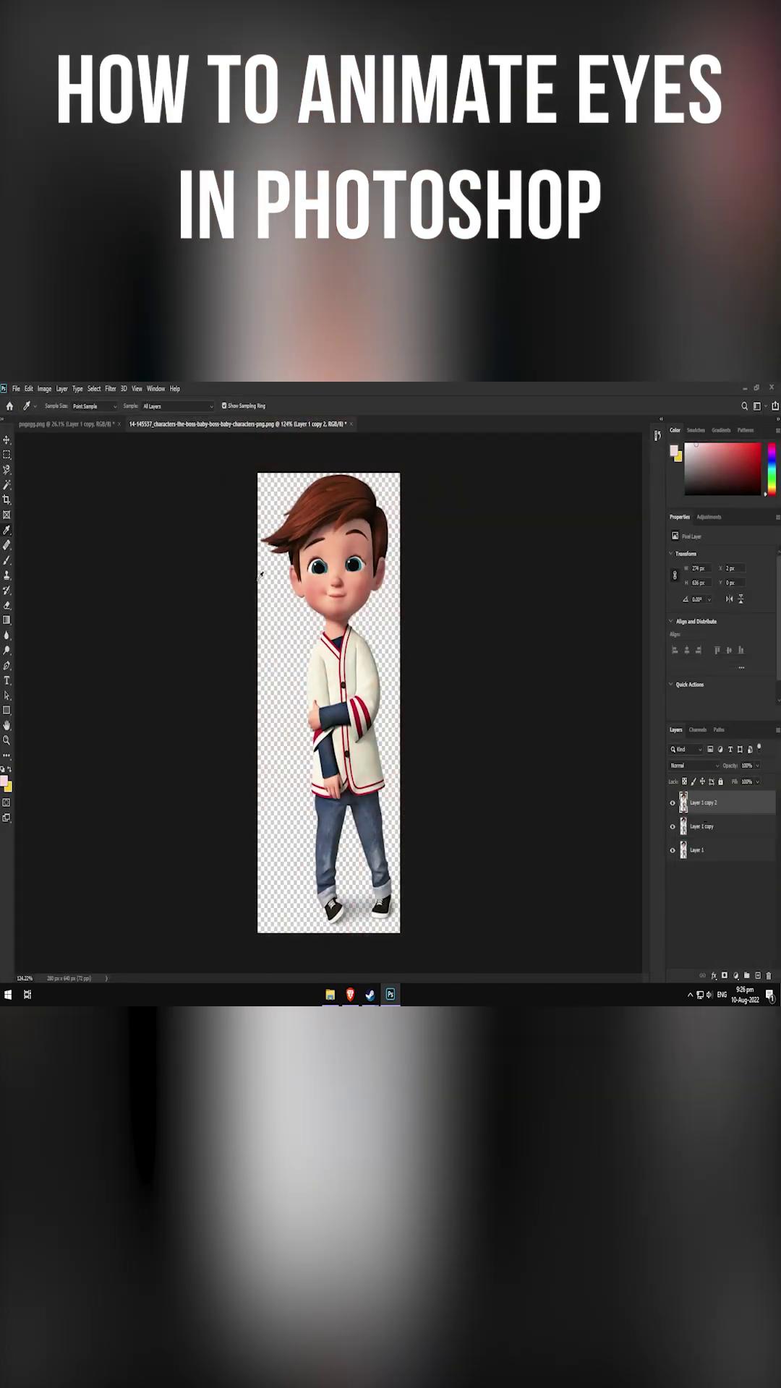
pyautogui.click(111, 388)
pyautogui.click(120, 478)
pyautogui.scroll(3, 378, 744)
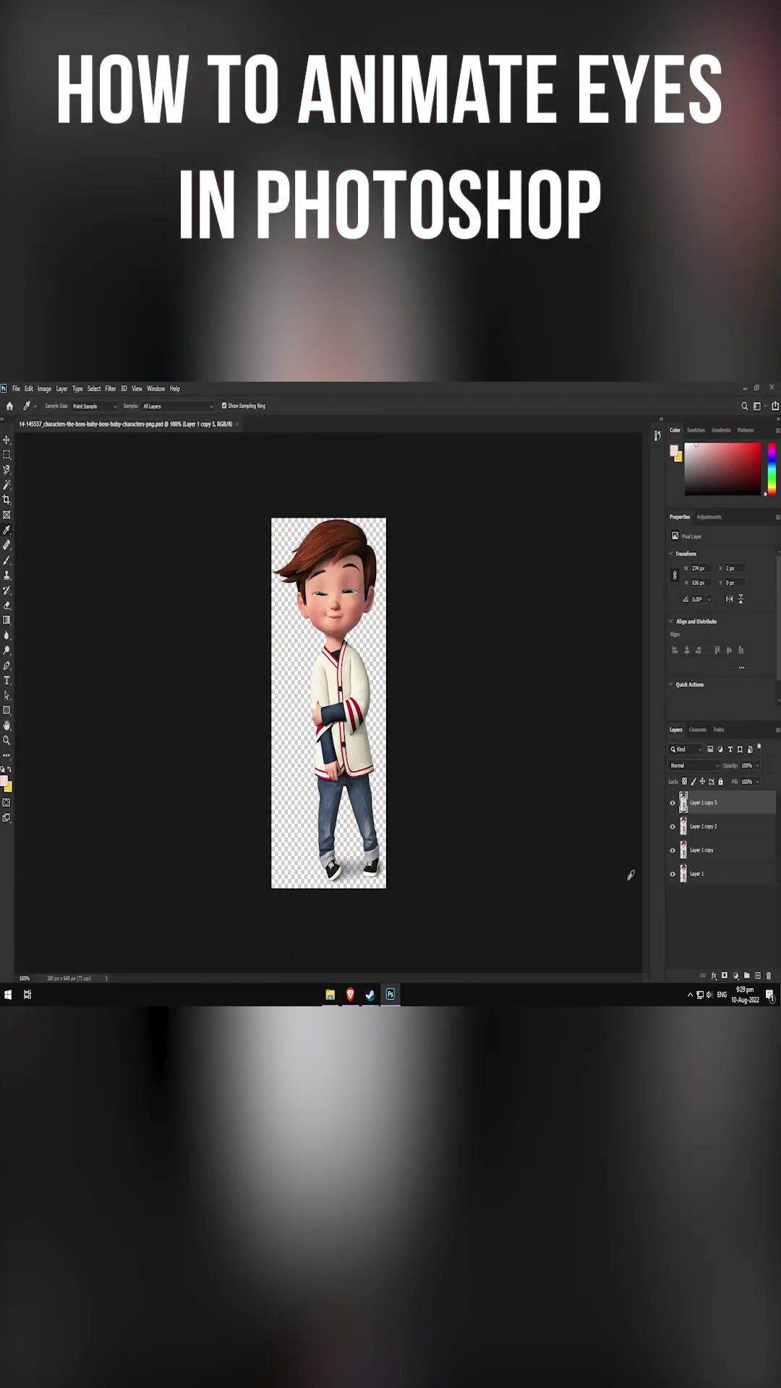
# - Show the Timeline panel and make animation frames from the four layers
pyautogui.click(156, 388)
pyautogui.click(217, 793)
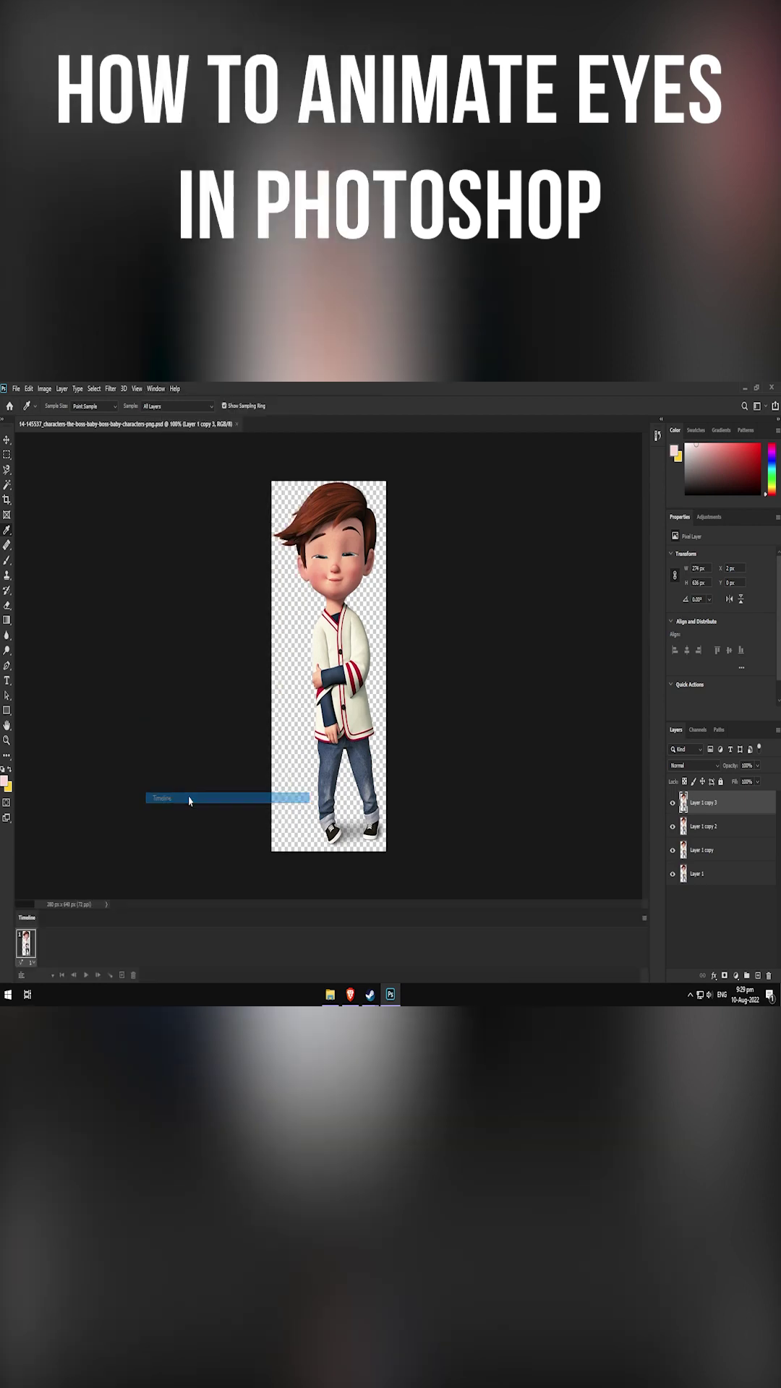
pyautogui.click(641, 918)
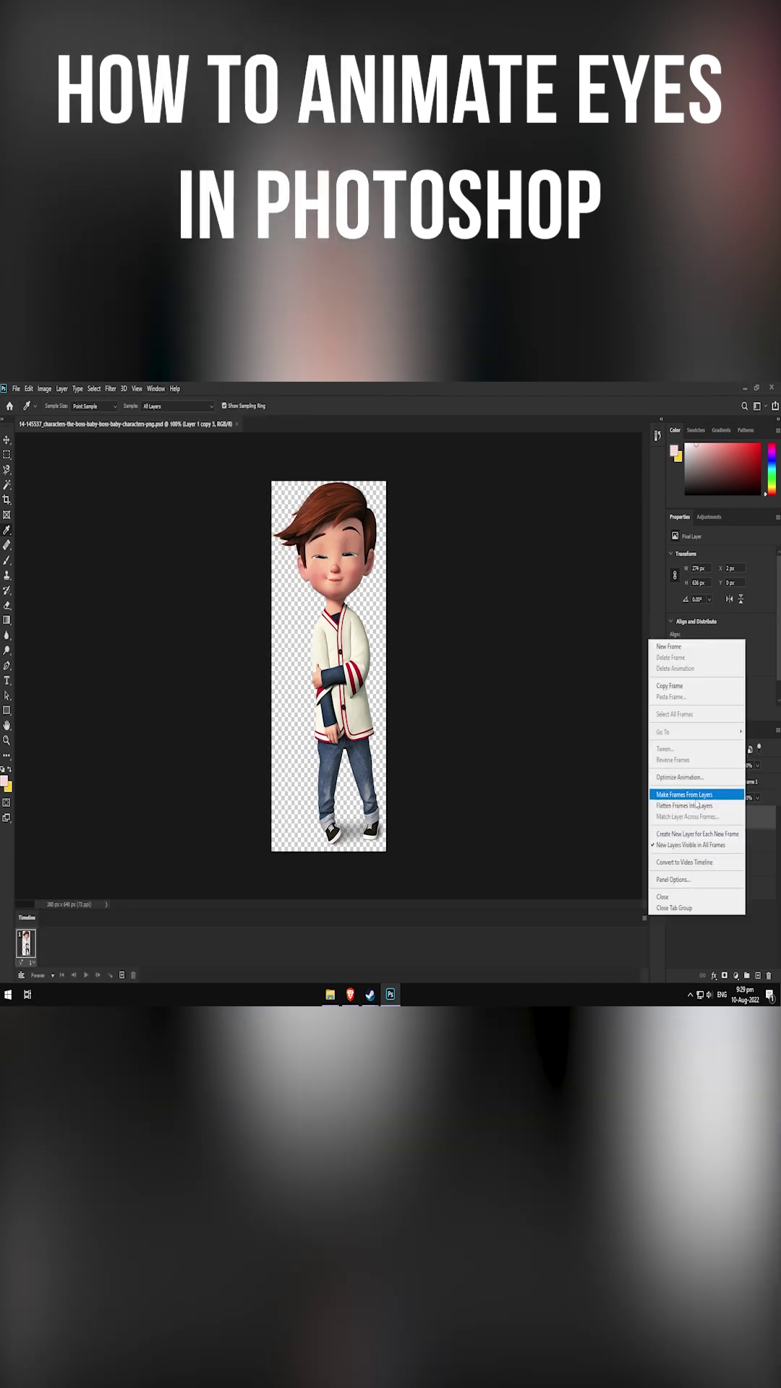
pyautogui.click(696, 795)
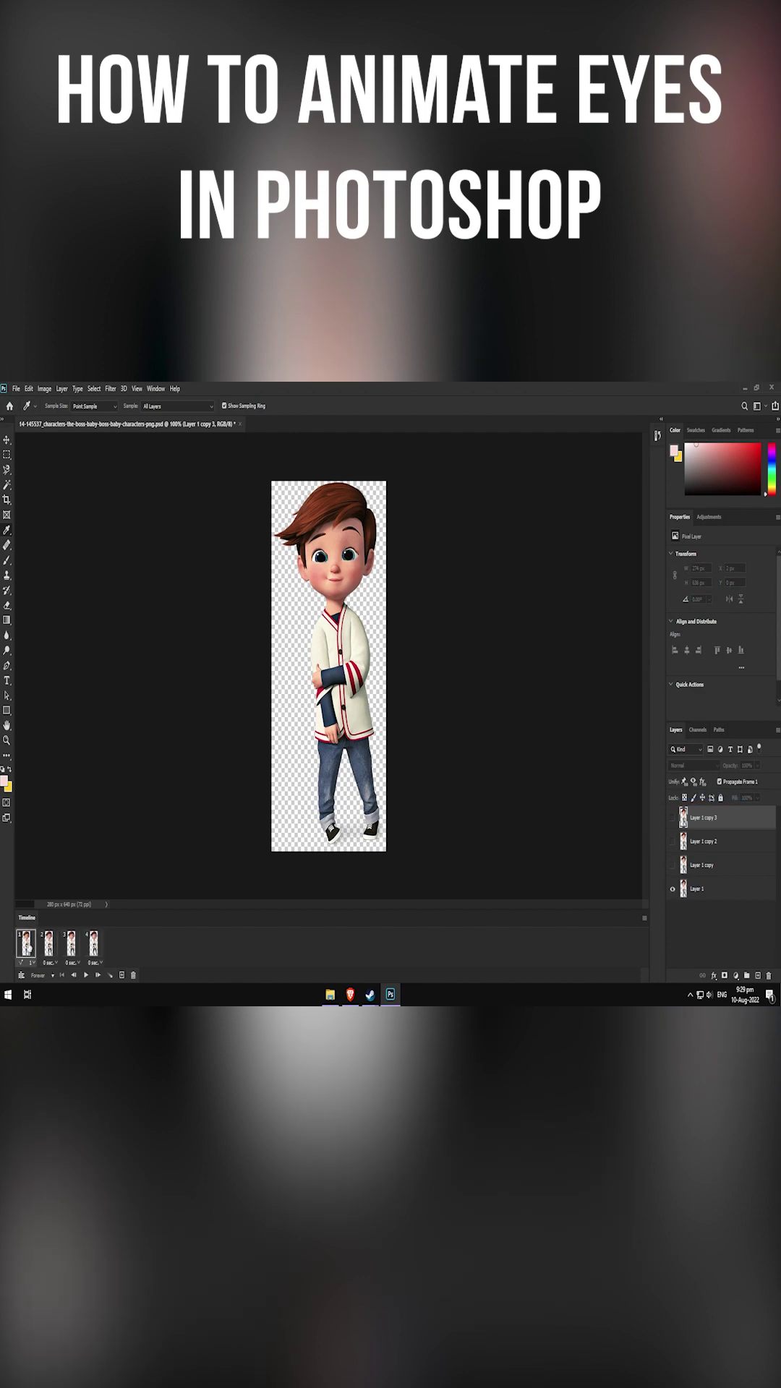
# - Set the delay of frames 2, 3 and 4 to 0.1 seconds
pyautogui.click(47, 962)
pyautogui.click(65, 858)
pyautogui.click(70, 962)
pyautogui.click(87, 860)
pyautogui.click(95, 961)
pyautogui.click(111, 858)
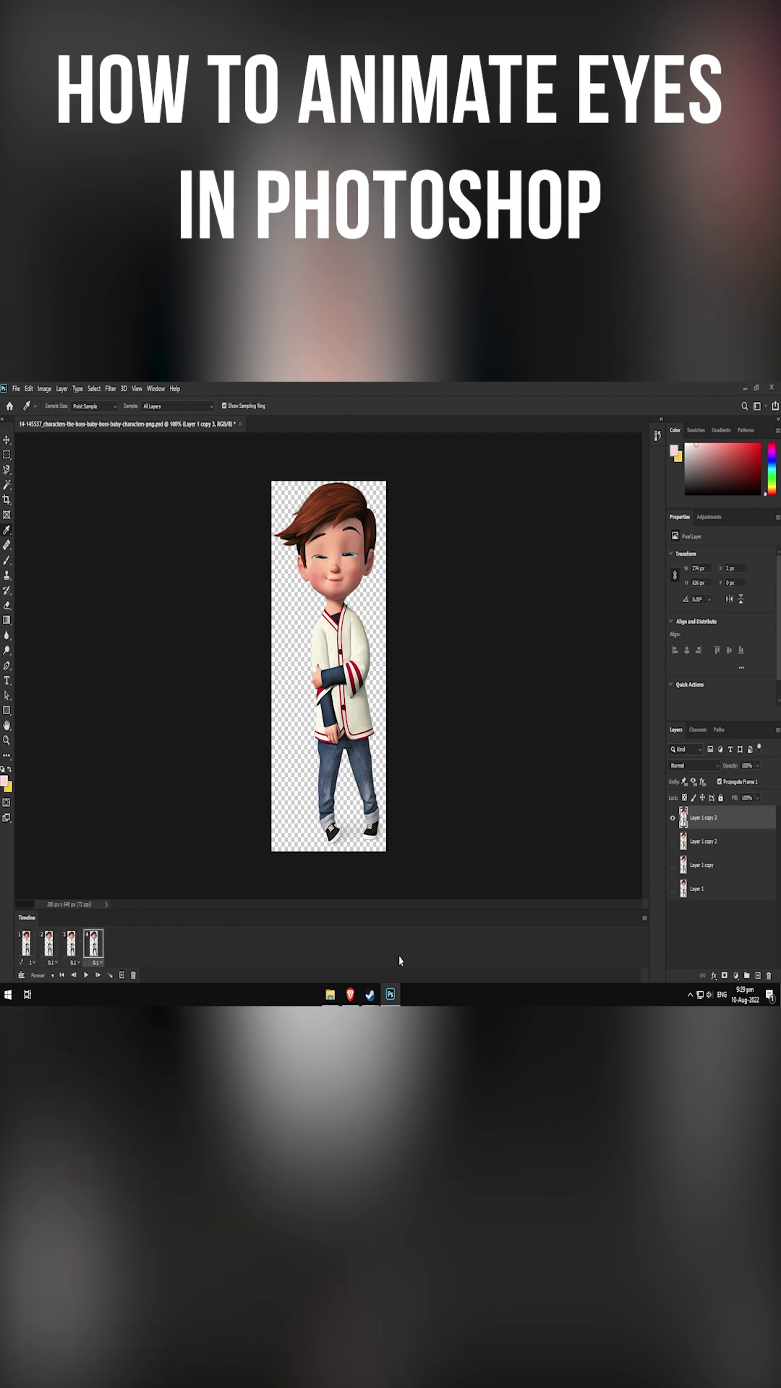
# - Play the blink animation, then export it with Save for Web as a GIF
pyautogui.click(86, 976)
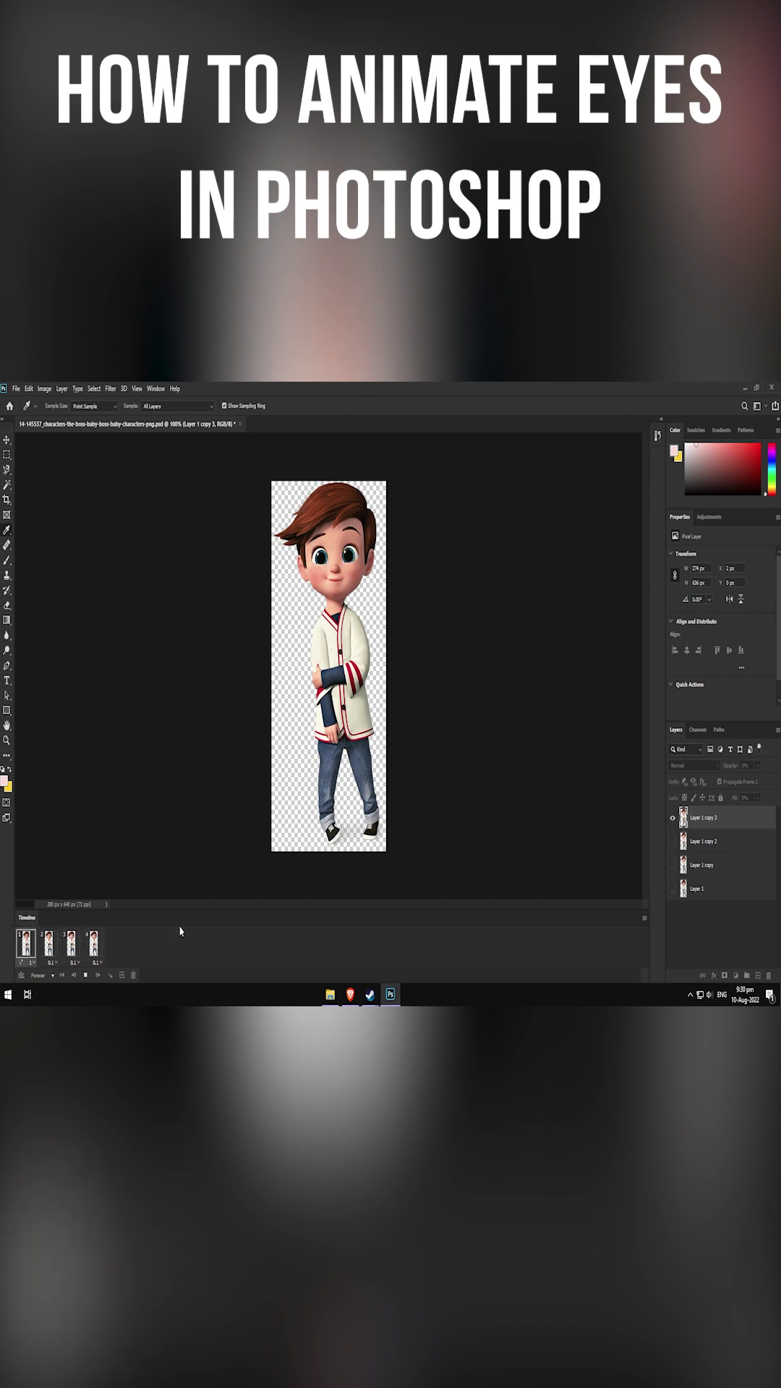
pyautogui.click(15, 388)
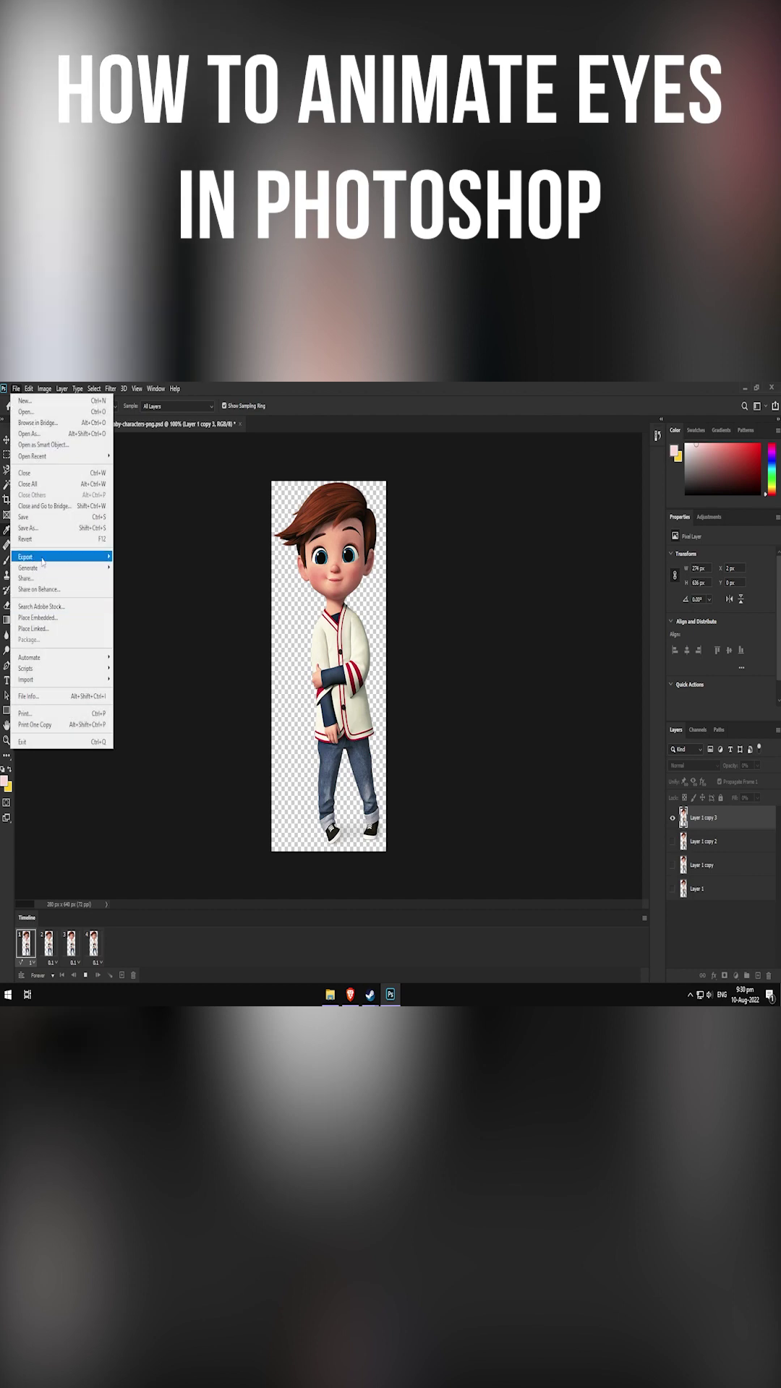
pyautogui.moveTo(27, 557)
pyautogui.click(163, 604)
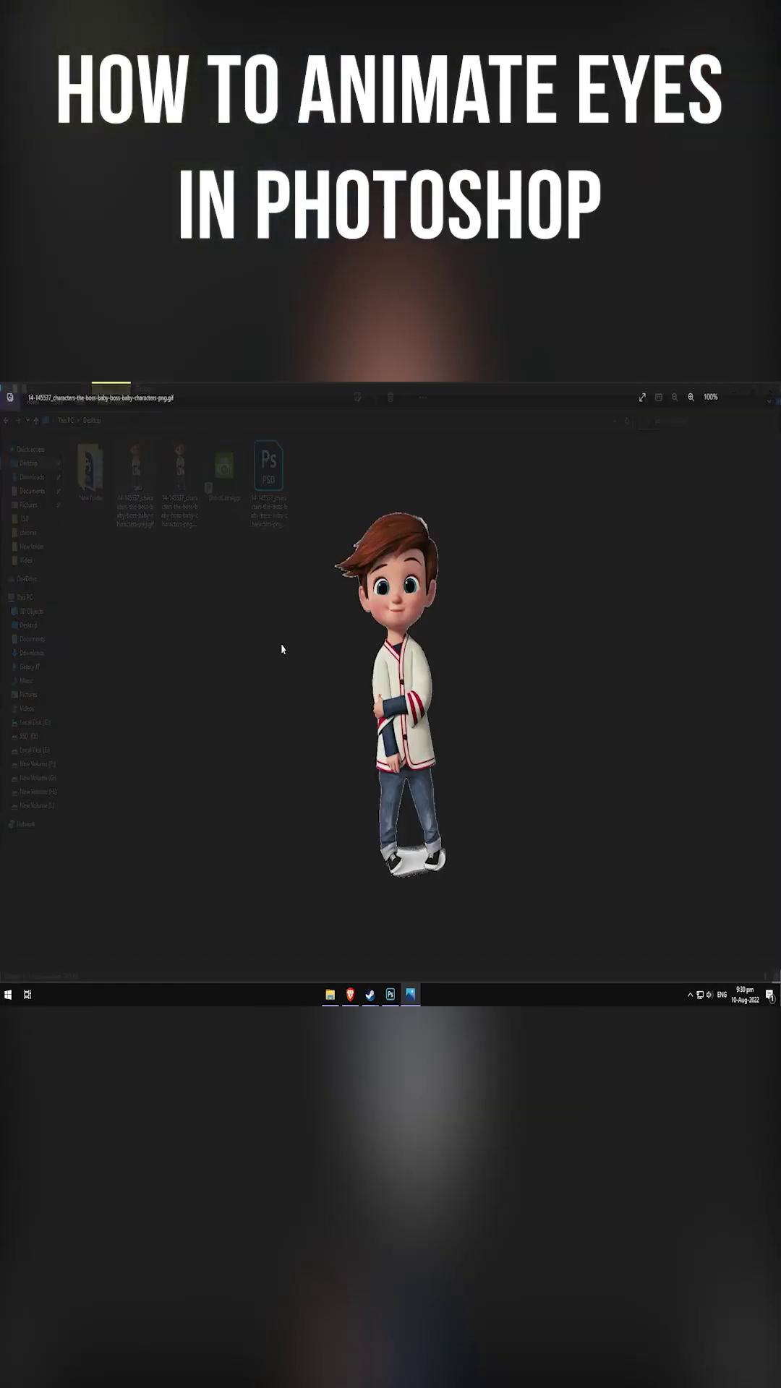